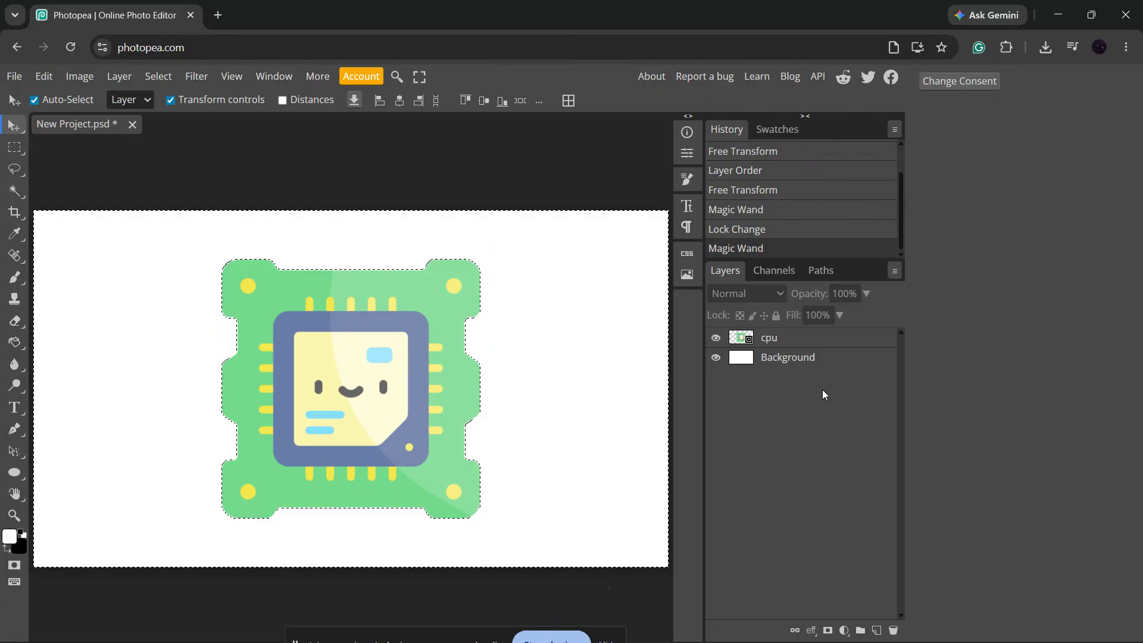
# Make the Background layer active and set the foreground color to purple #9b2dd2.
pyautogui.click(835, 357)
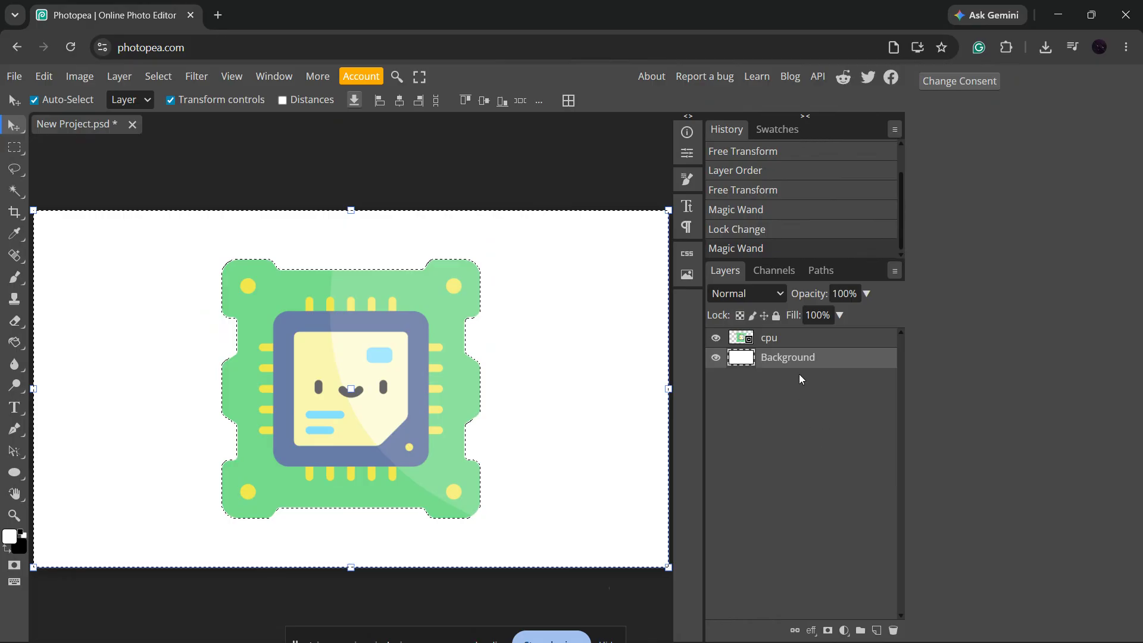
pyautogui.click(813, 338)
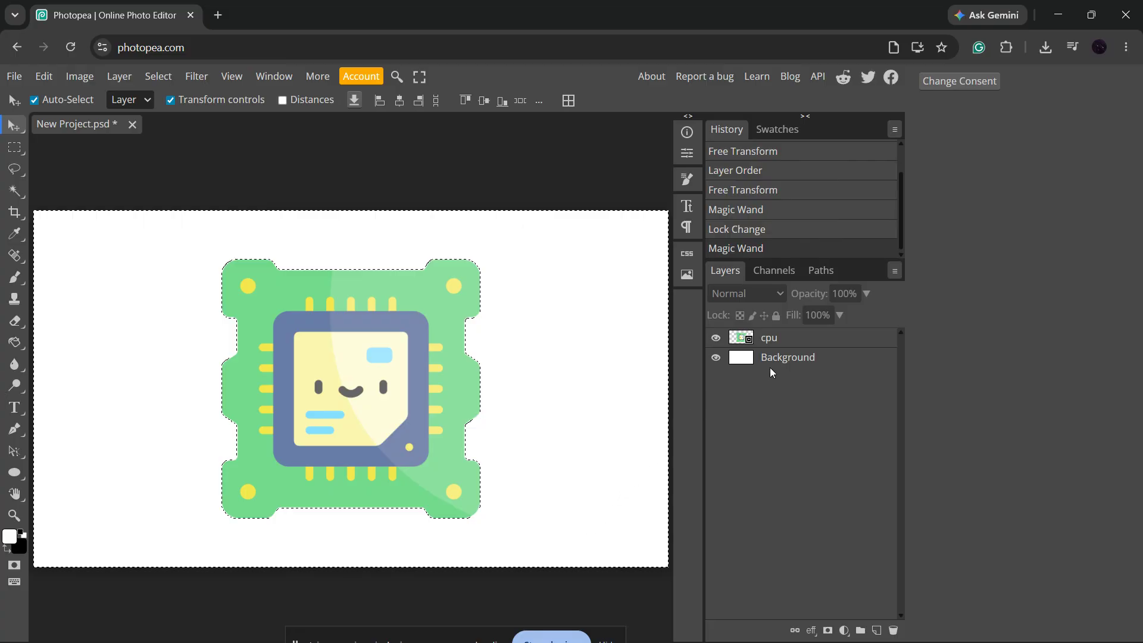
pyautogui.click(800, 370)
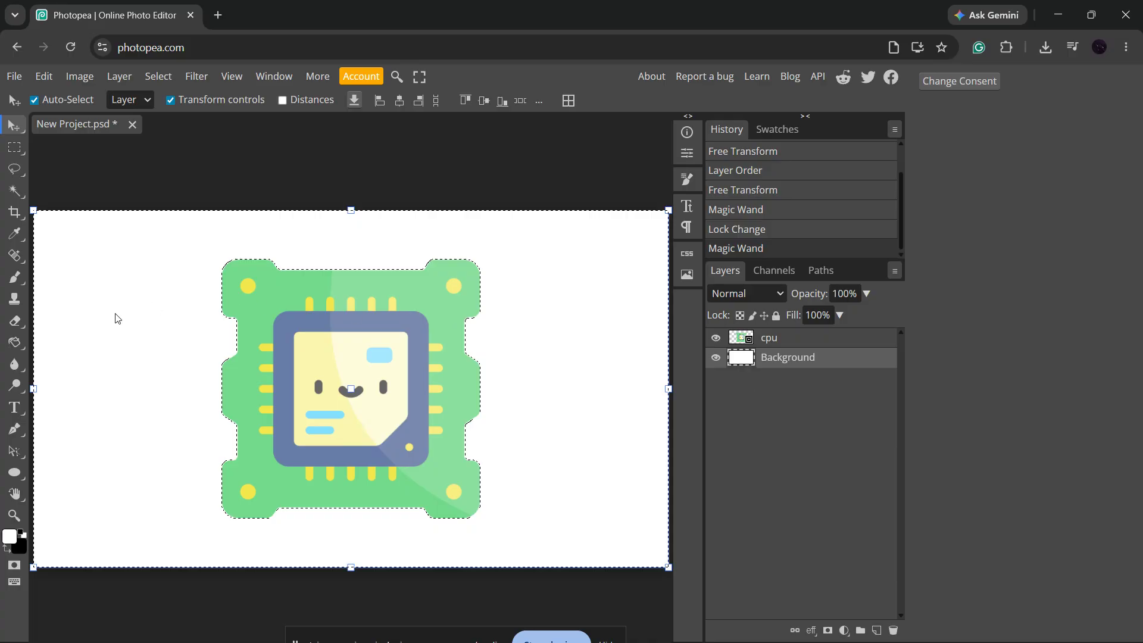
pyautogui.click(9, 539)
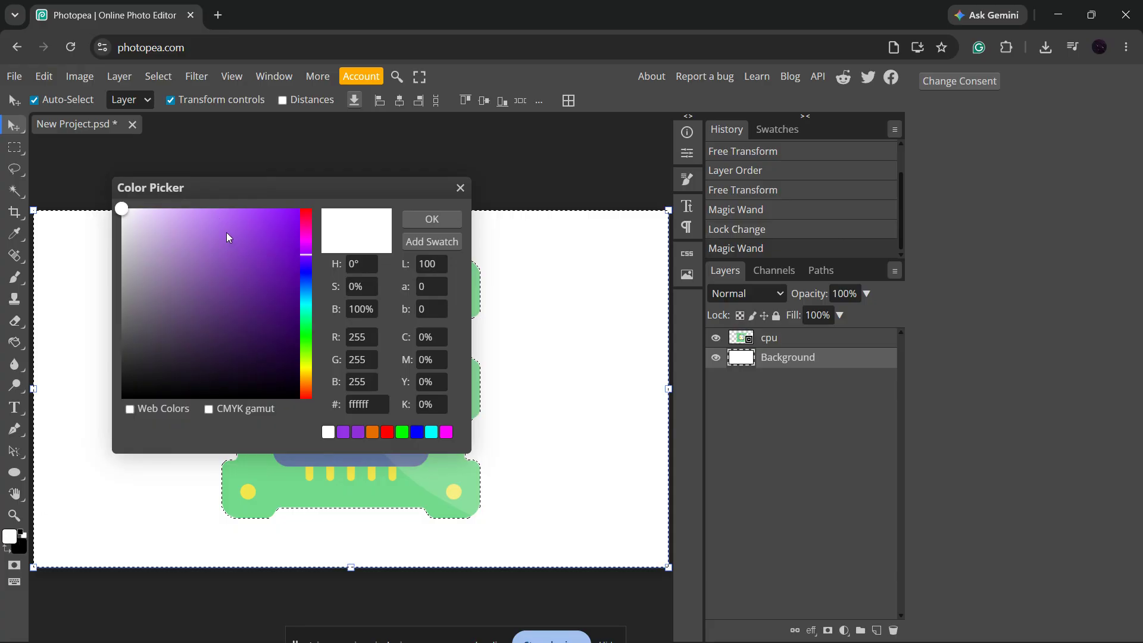
pyautogui.moveTo(133, 220)
pyautogui.mouseDown()
pyautogui.moveTo(261, 241)
pyautogui.moveTo(304, 266)
pyautogui.moveTo(304, 280)
pyautogui.moveTo(305, 251)
pyautogui.mouseUp()
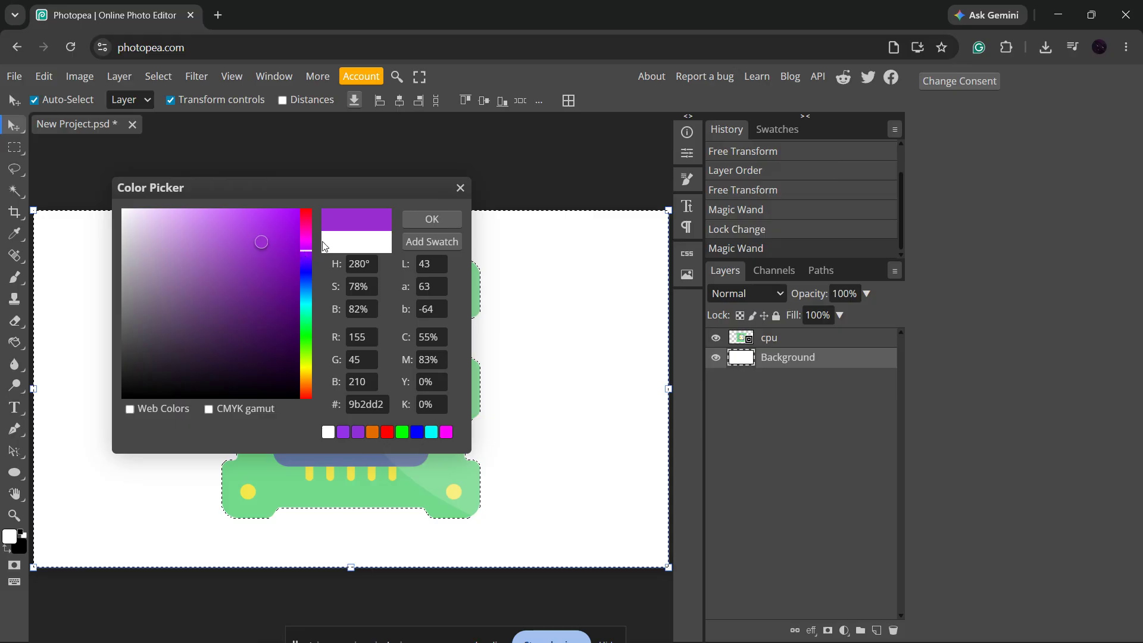
pyautogui.click(458, 221)
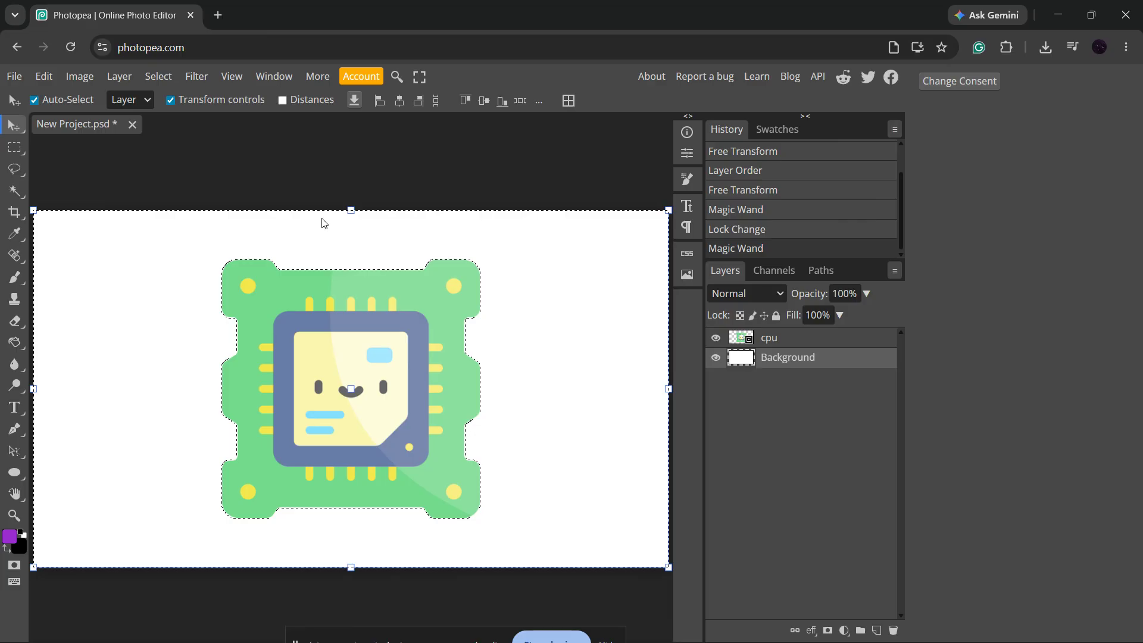
# Try filling the selected area around the chip on the Background layer with the purple foreground color using the Paint Bucket Tool.
pyautogui.rightClick(20, 350)
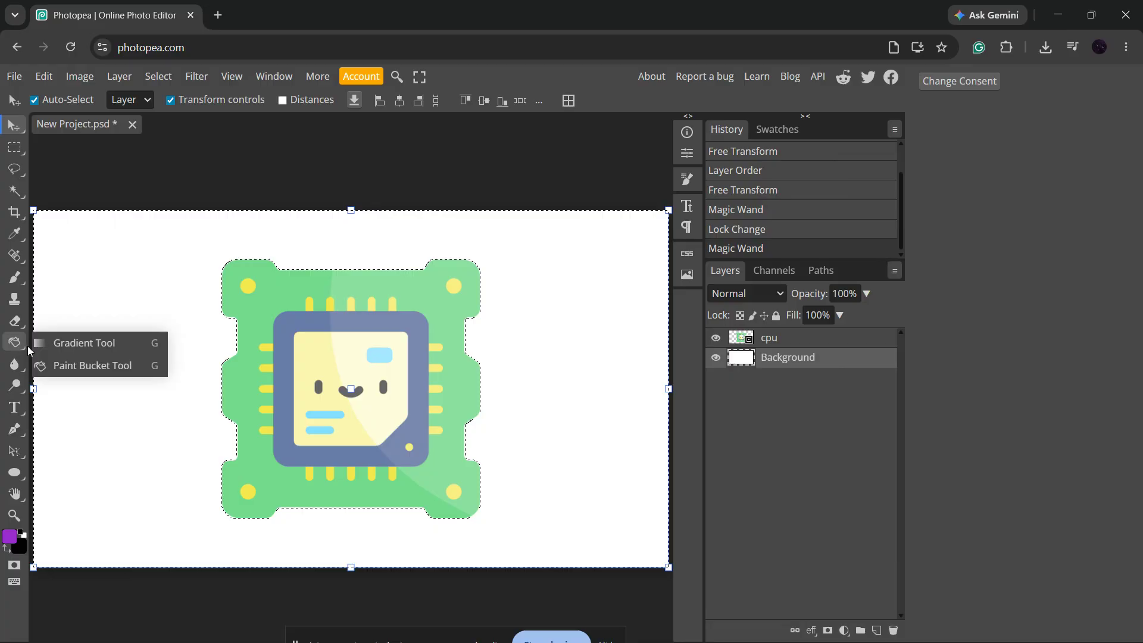
pyautogui.click(72, 366)
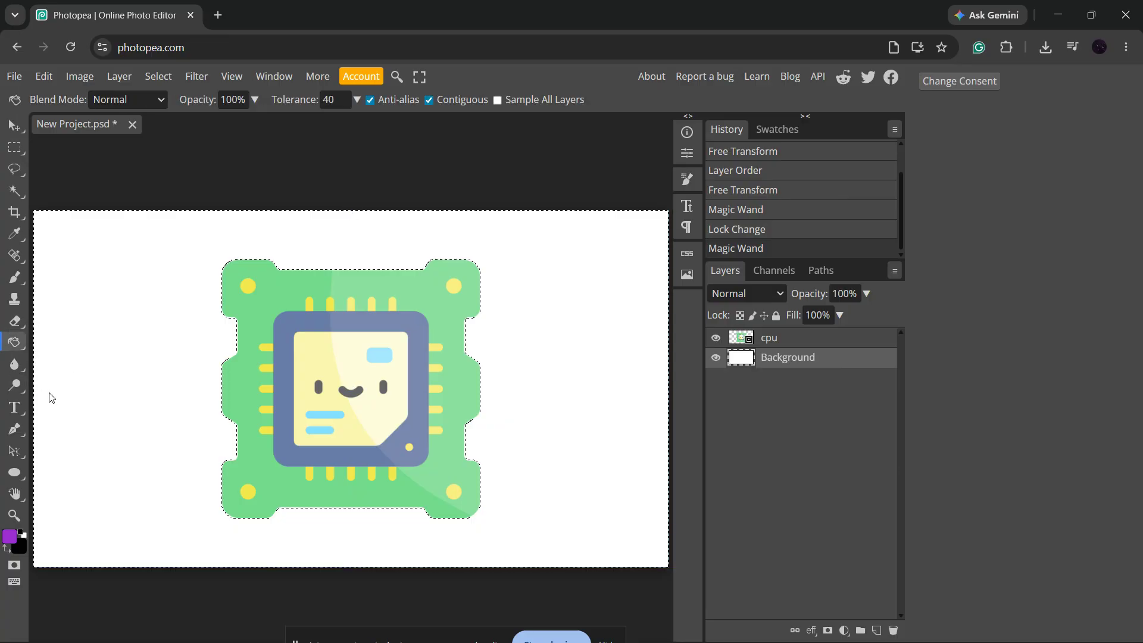
pyautogui.click(134, 297)
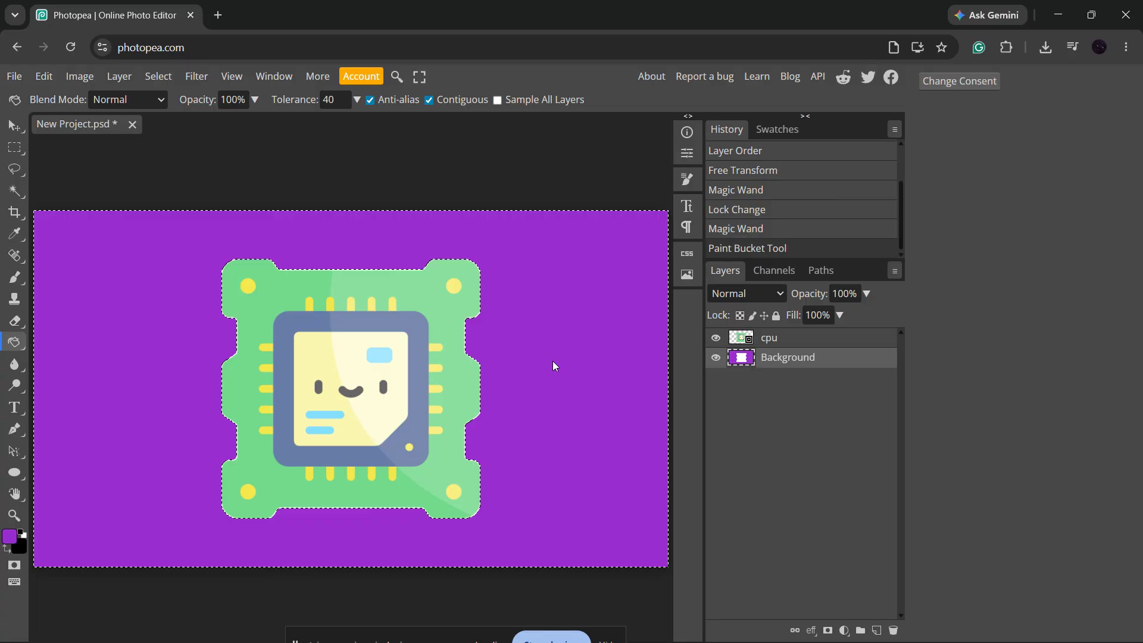
pyautogui.hotkey('ctrl', 'z')
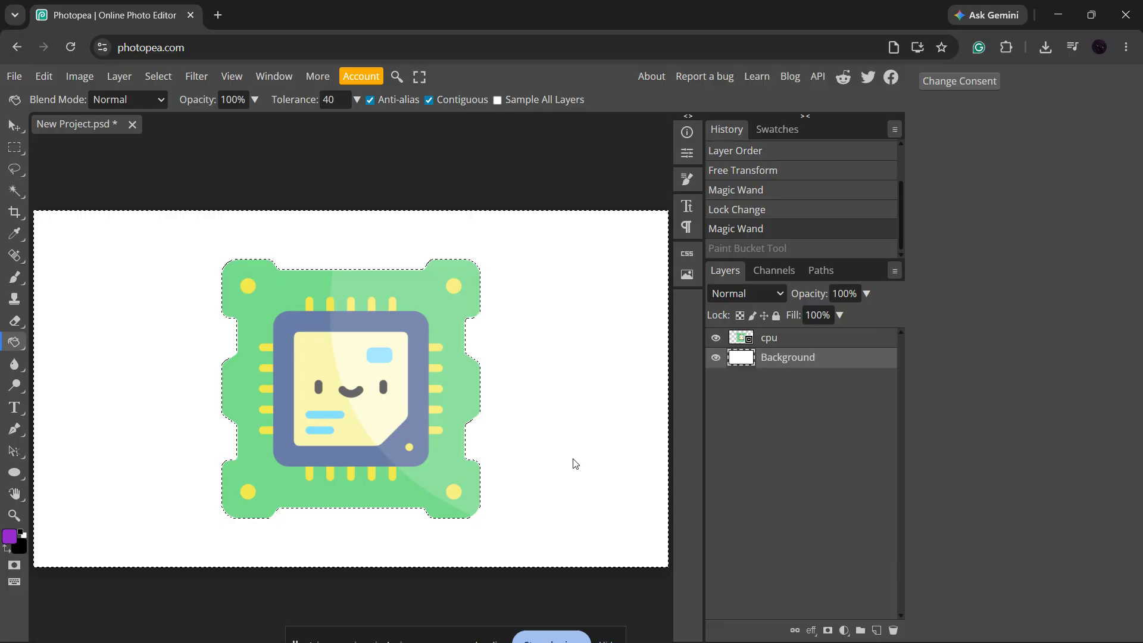
pyautogui.click(809, 345)
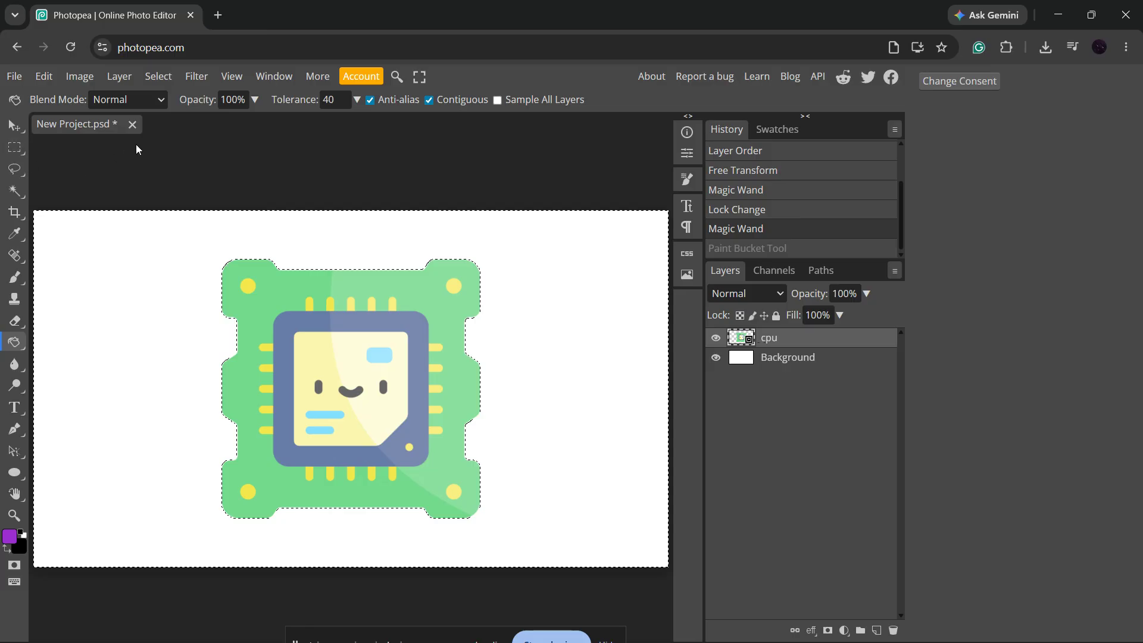
pyautogui.click(197, 78)
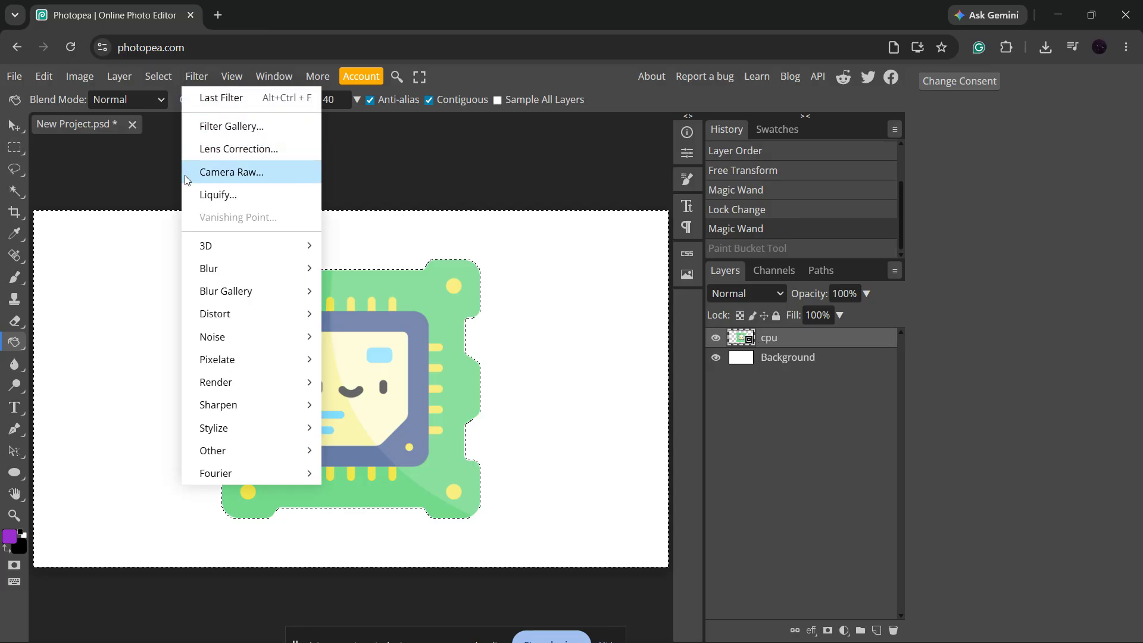
pyautogui.click(366, 177)
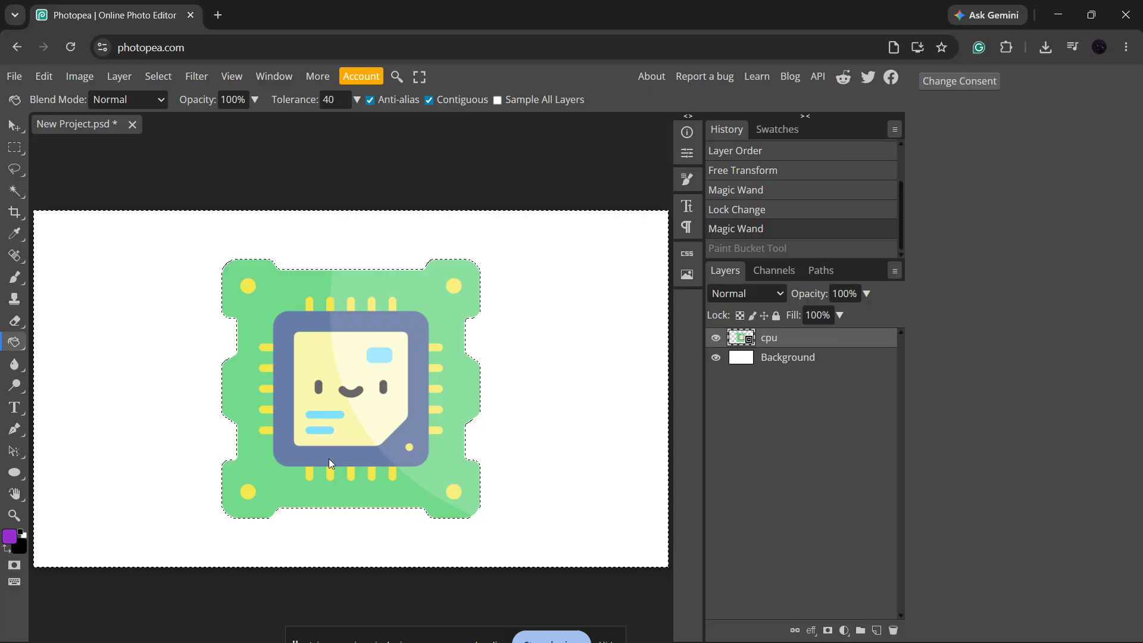
pyautogui.click(150, 76)
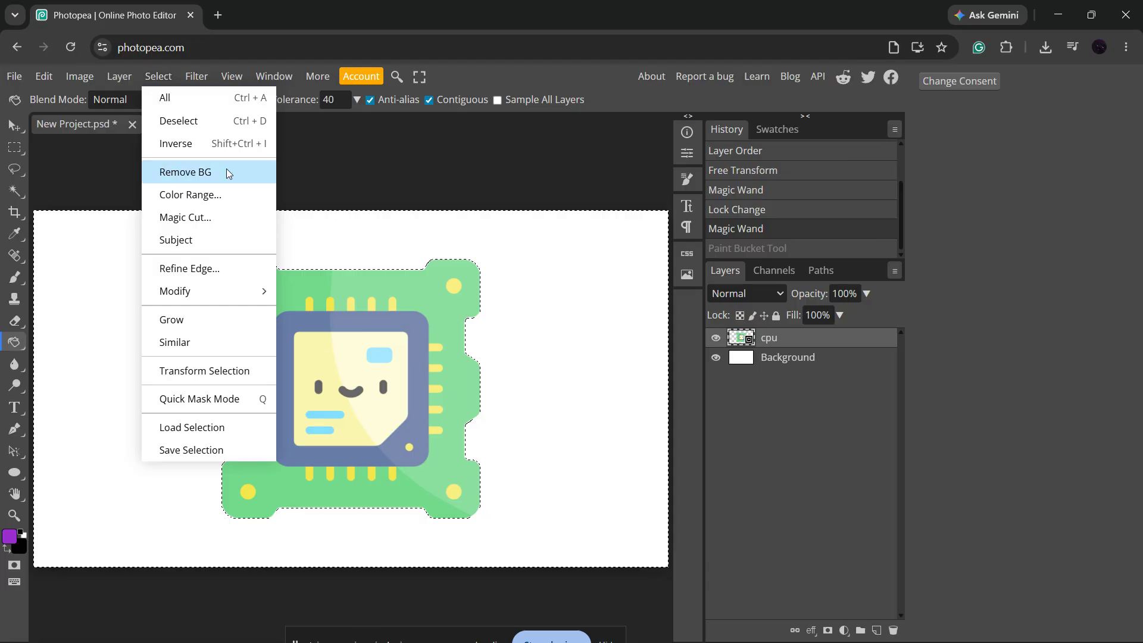
pyautogui.click(463, 78)
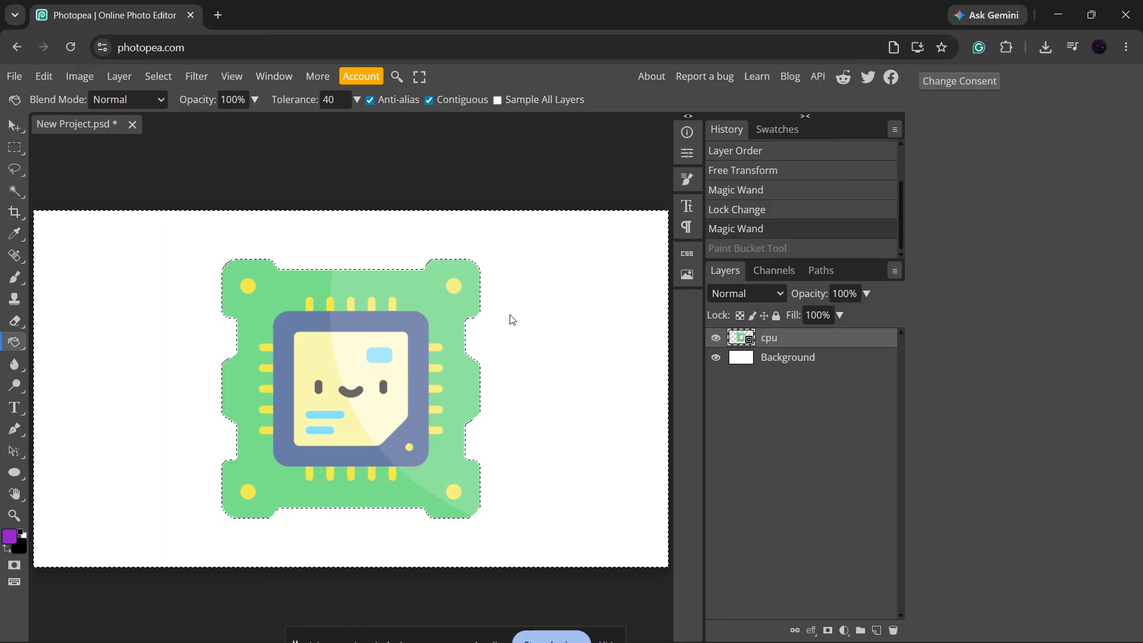
# Place the sunset mountain forest photo from the Pictures folder as a new layer directly beneath the cpu layer.
pyautogui.click(13, 77)
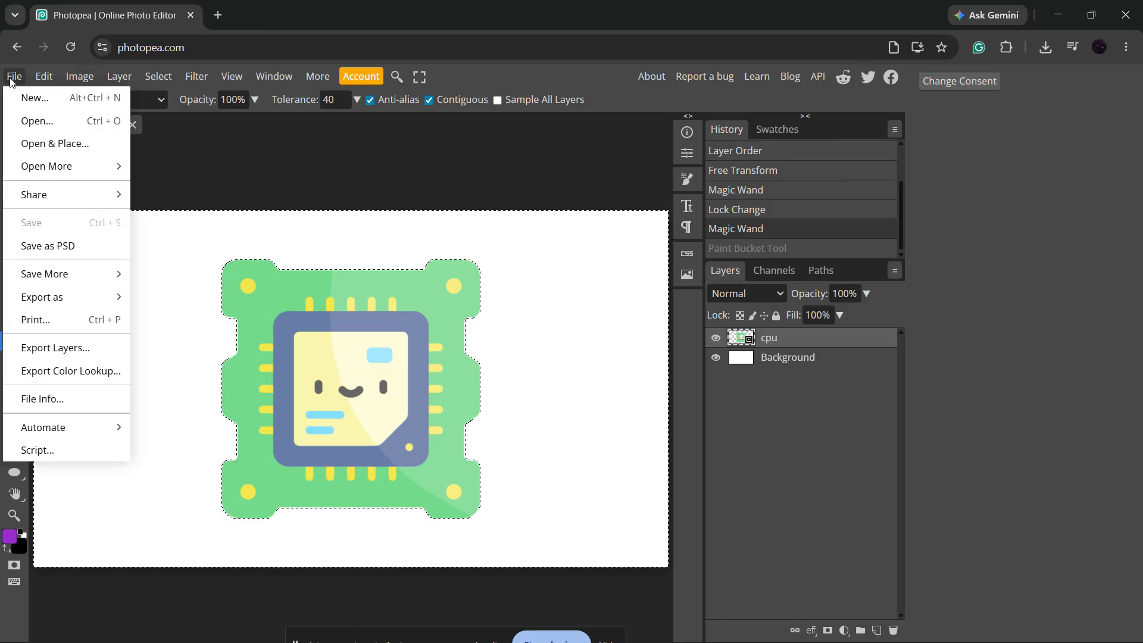
pyautogui.click(35, 144)
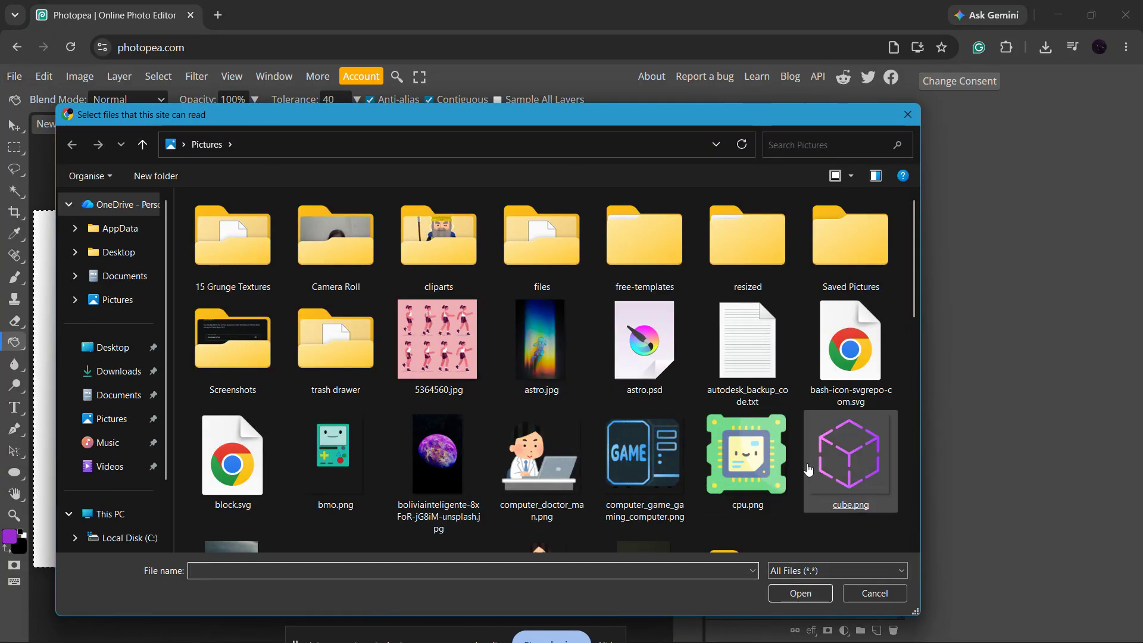
pyautogui.moveTo(909, 266); pyautogui.dragTo(917, 362)
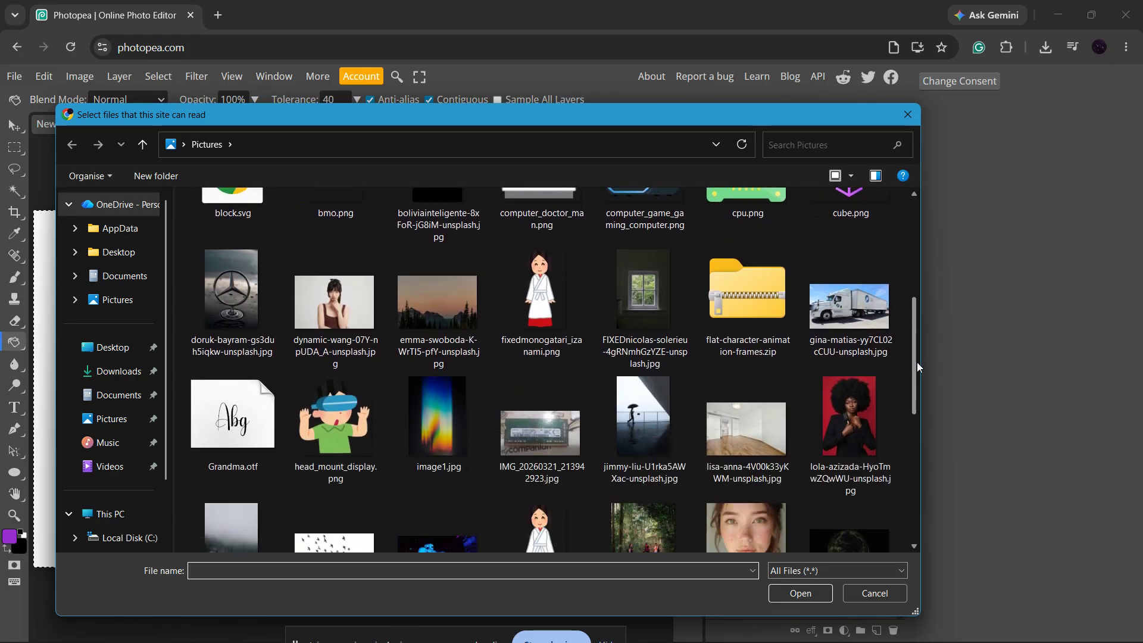
pyautogui.doubleClick(438, 326)
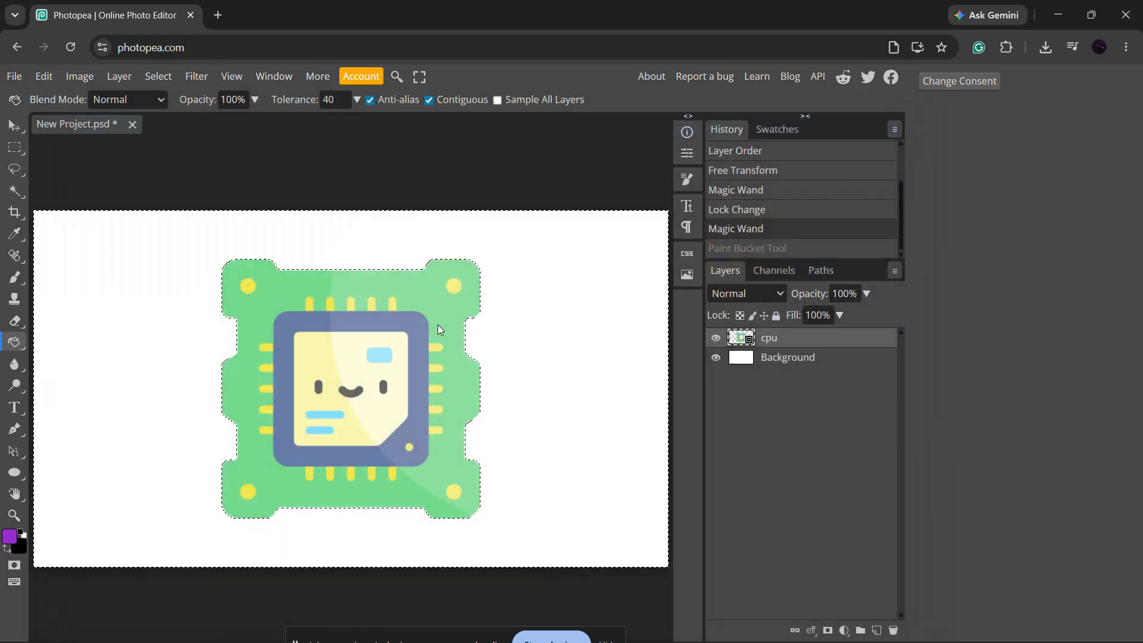
pyautogui.click(561, 354)
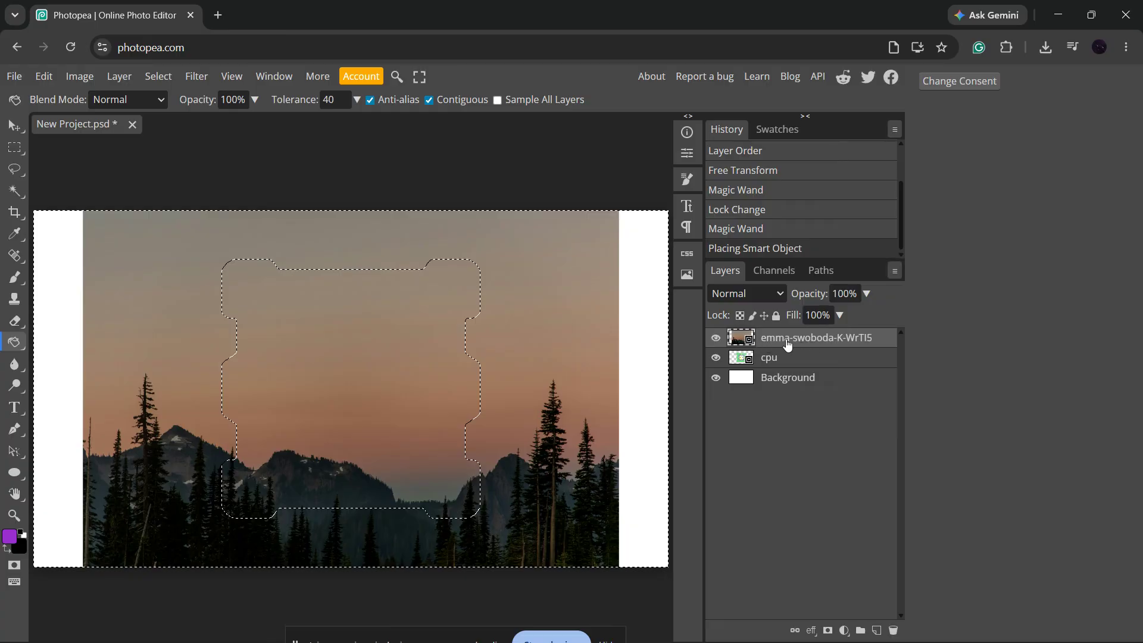
pyautogui.moveTo(787, 344); pyautogui.dragTo(788, 365)
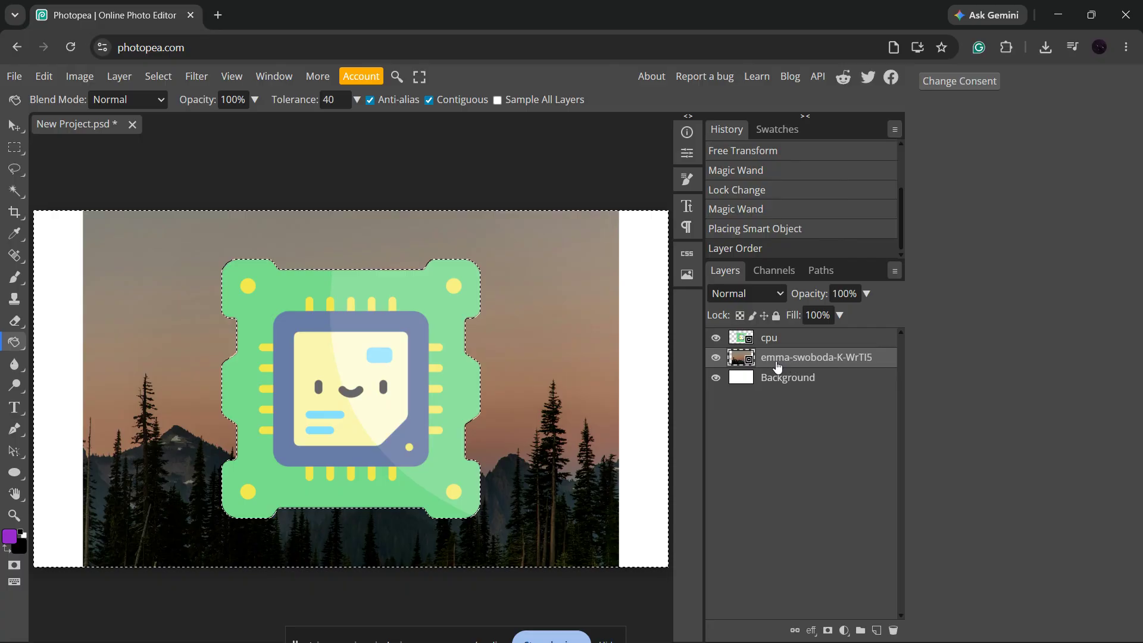
# Try to resize the photo layer to cover the white strips at the sides of the canvas.
pyautogui.click(521, 369)
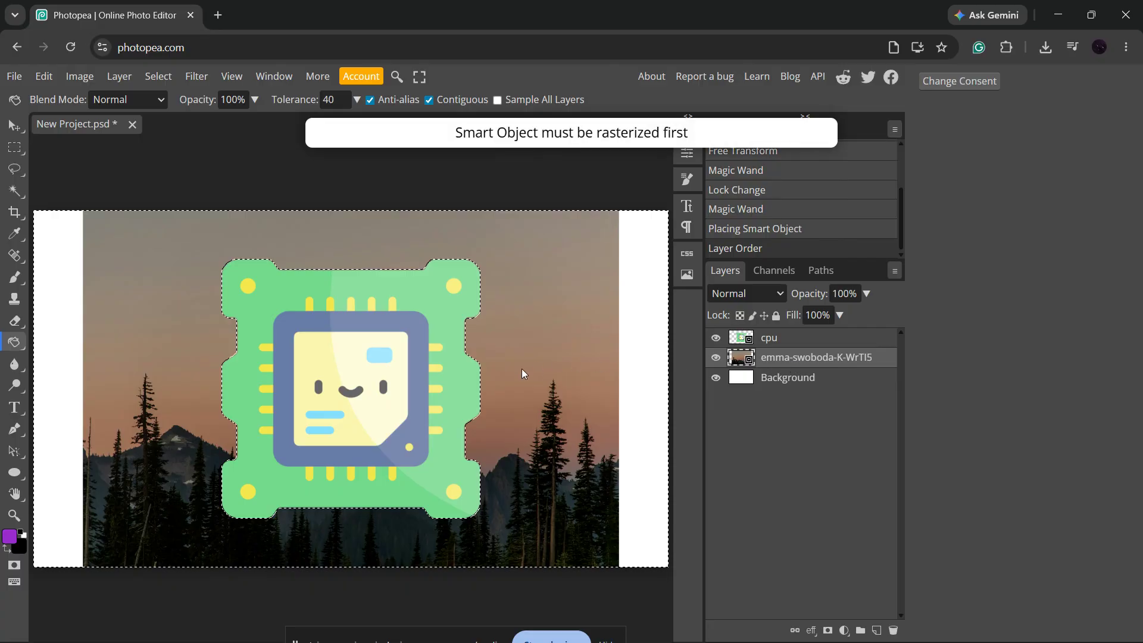
pyautogui.click(562, 581)
pyautogui.press('v')
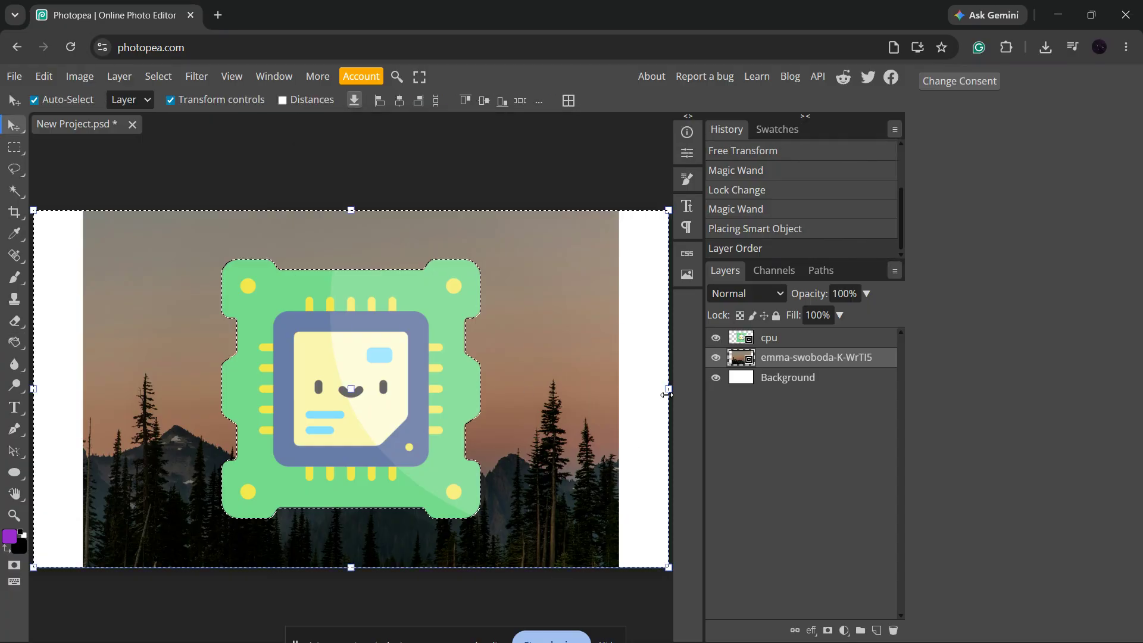
pyautogui.click(666, 394)
pyautogui.click(669, 389)
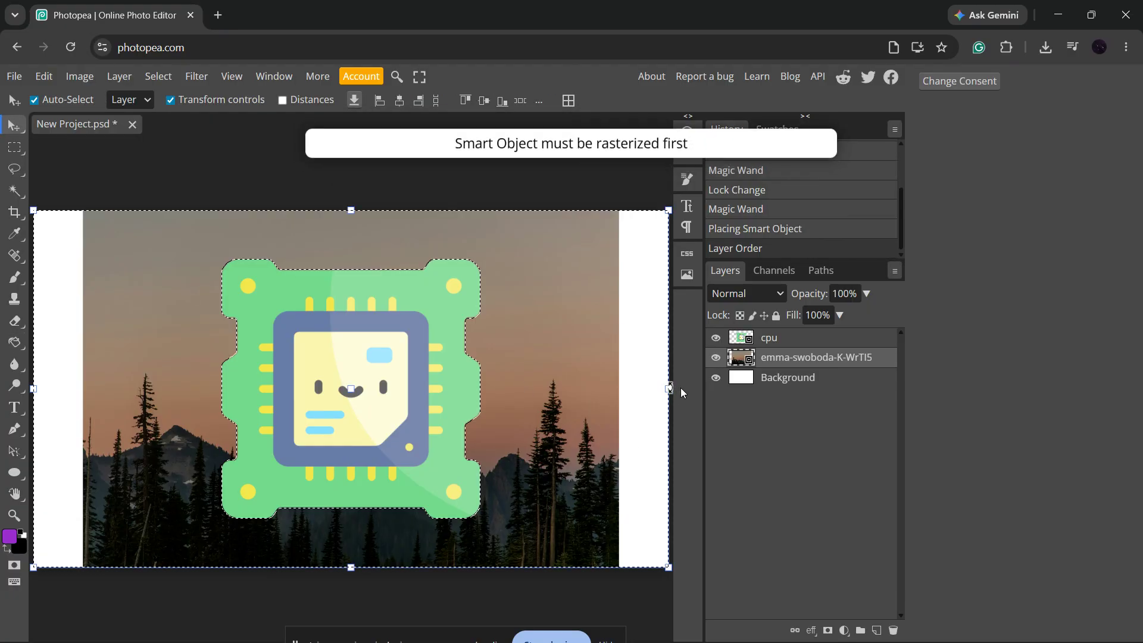
pyautogui.click(615, 423)
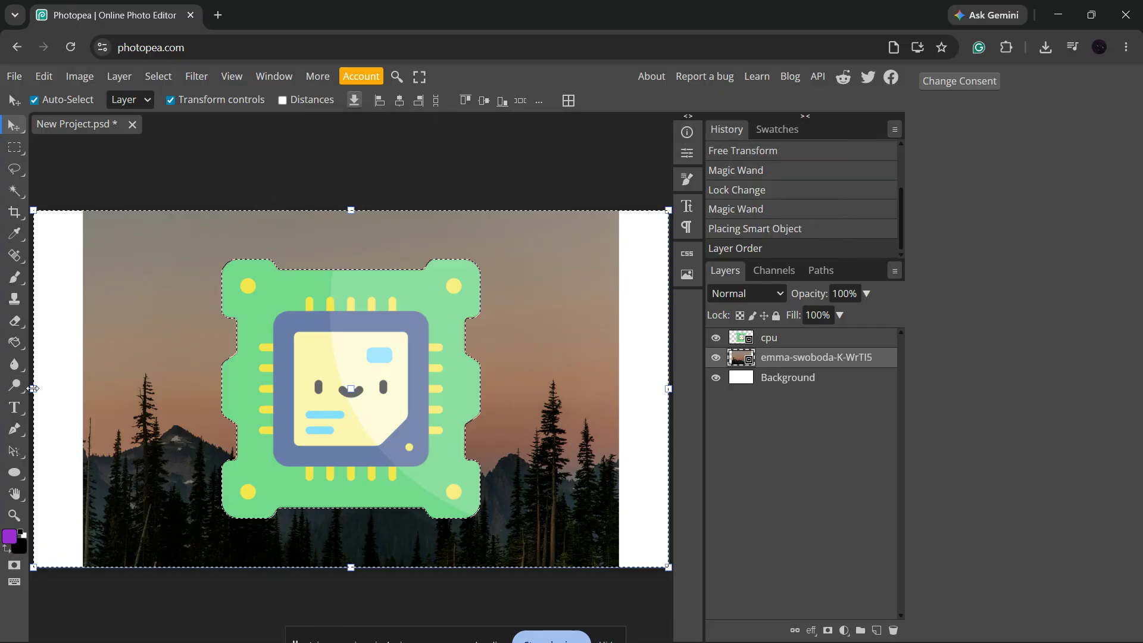
pyautogui.click(33, 388)
pyautogui.click(668, 567)
# Rasterize the cpu smart object layer and clear the active selection.
pyautogui.click(779, 344)
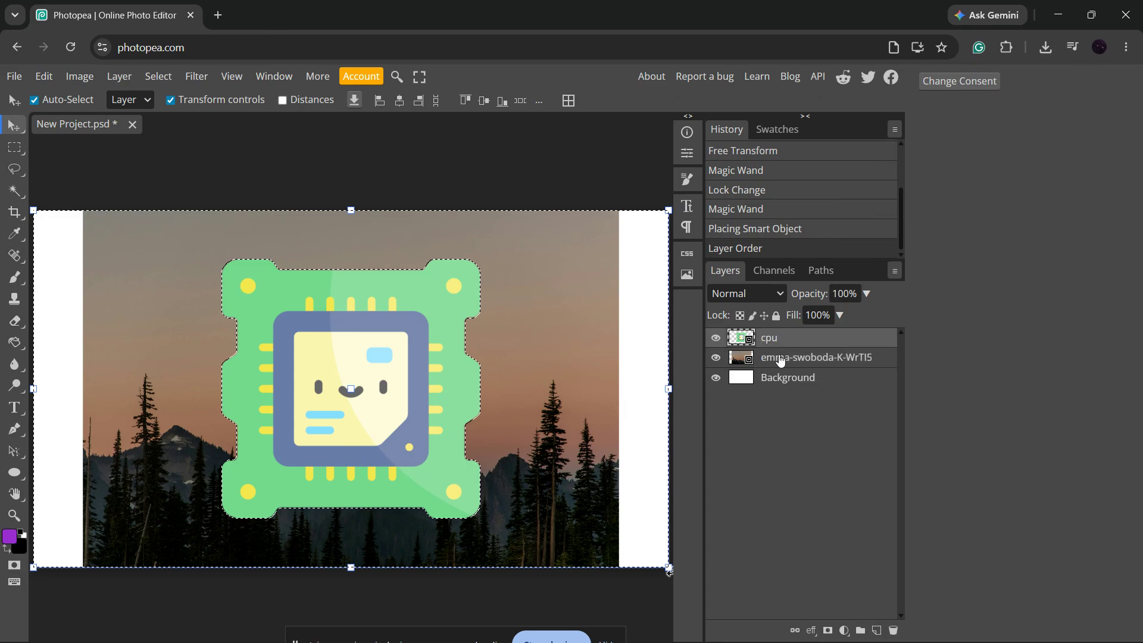
pyautogui.click(780, 359)
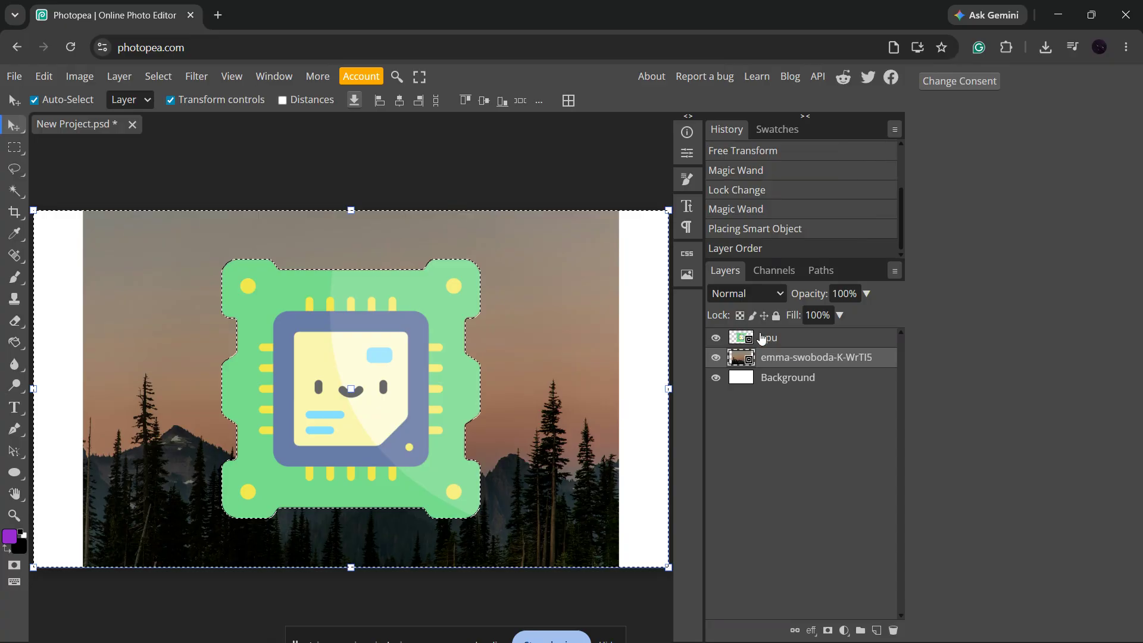
pyautogui.click(762, 338)
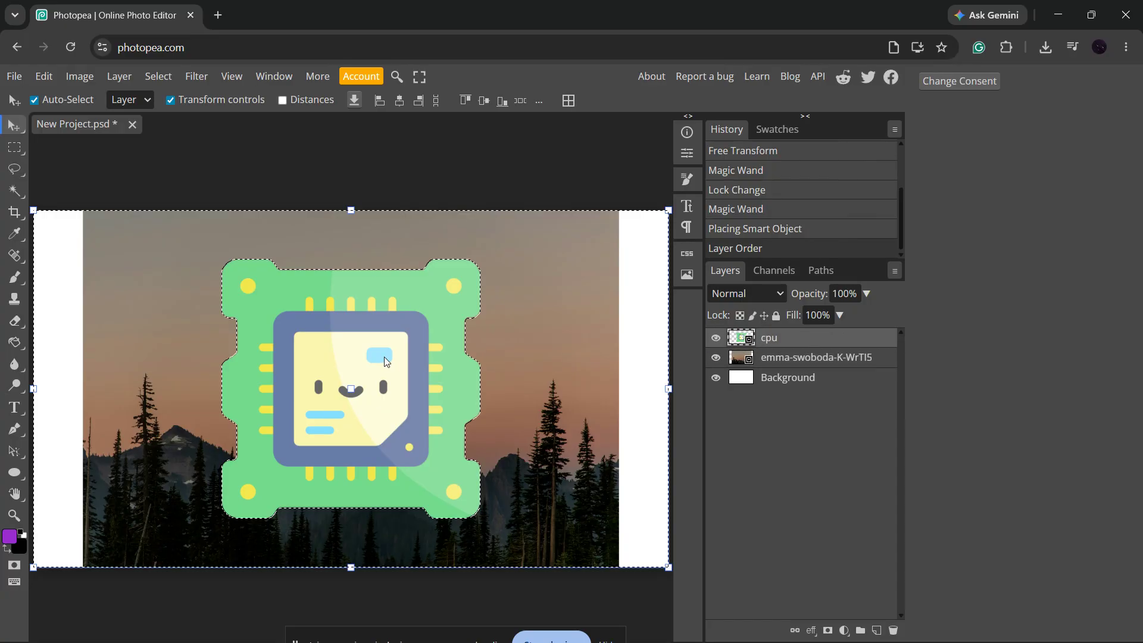
pyautogui.press('Delete')
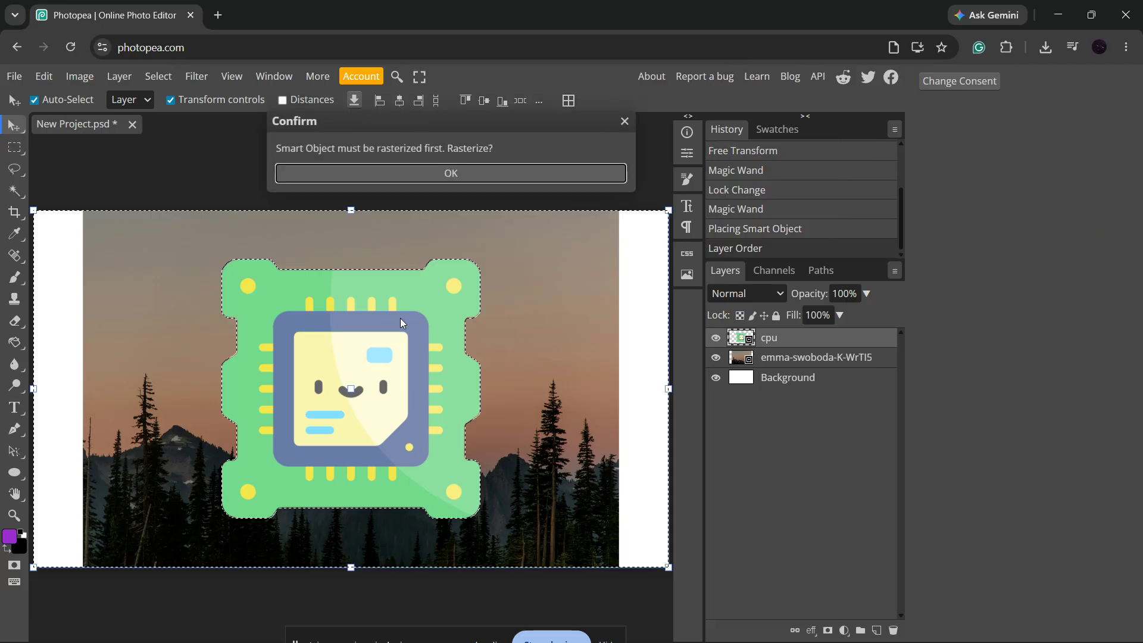
pyautogui.click(455, 181)
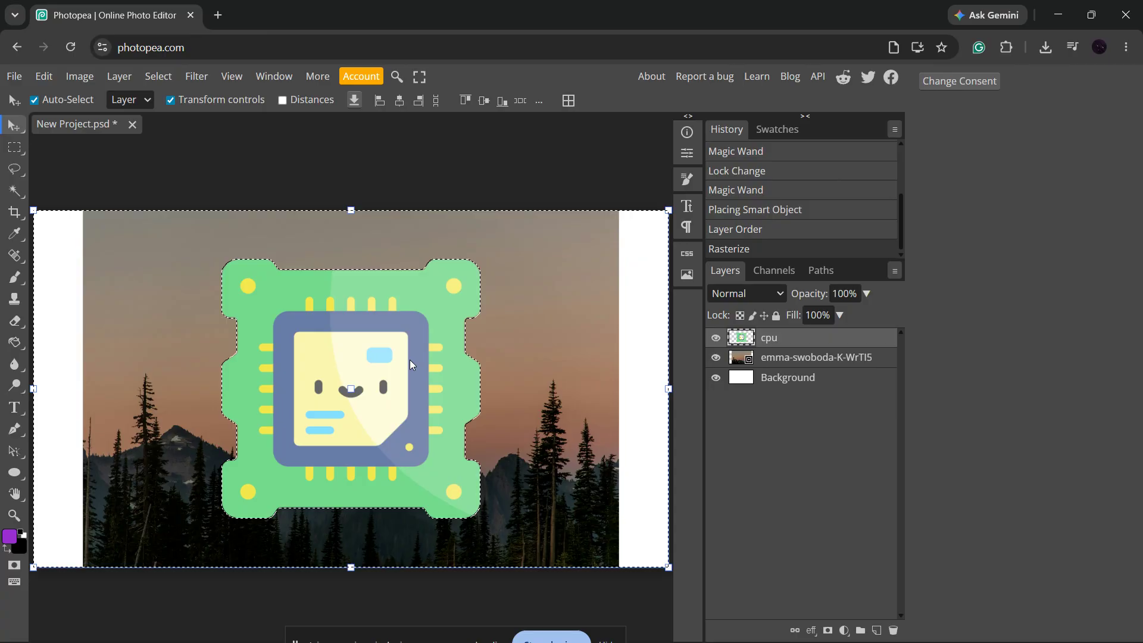
pyautogui.hotkey('ctrl', 'd')
# Scale the photo layer proportionally to about 29.23% to cover the canvas, rotate it about -0.1°, and apply the transform.
pyautogui.click(772, 369)
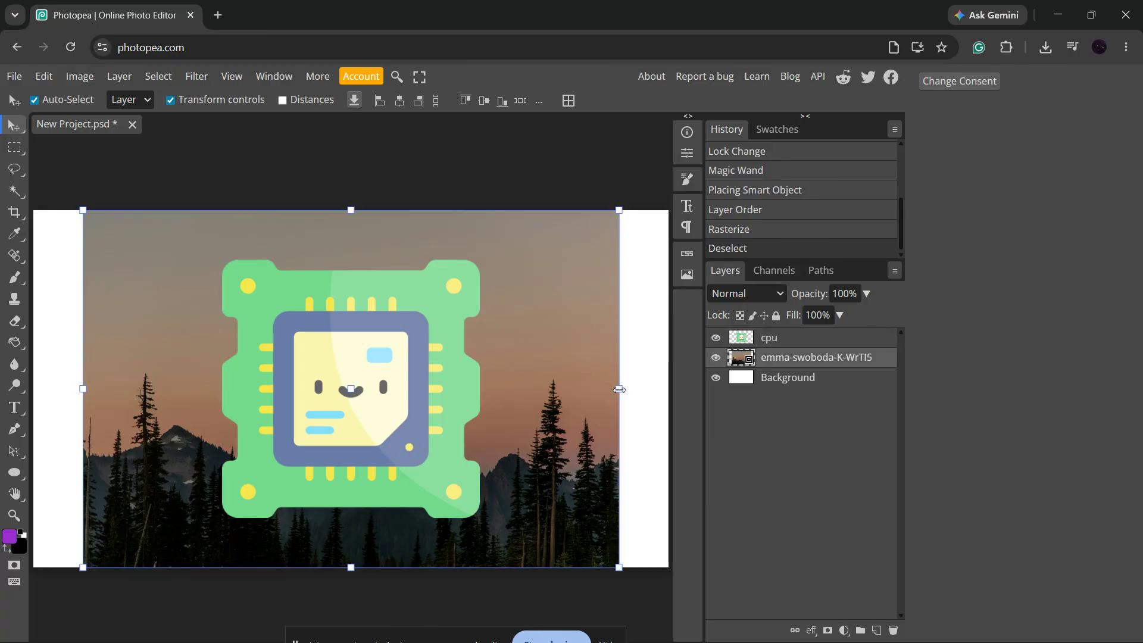
pyautogui.moveTo(619, 389); pyautogui.dragTo(675, 395)
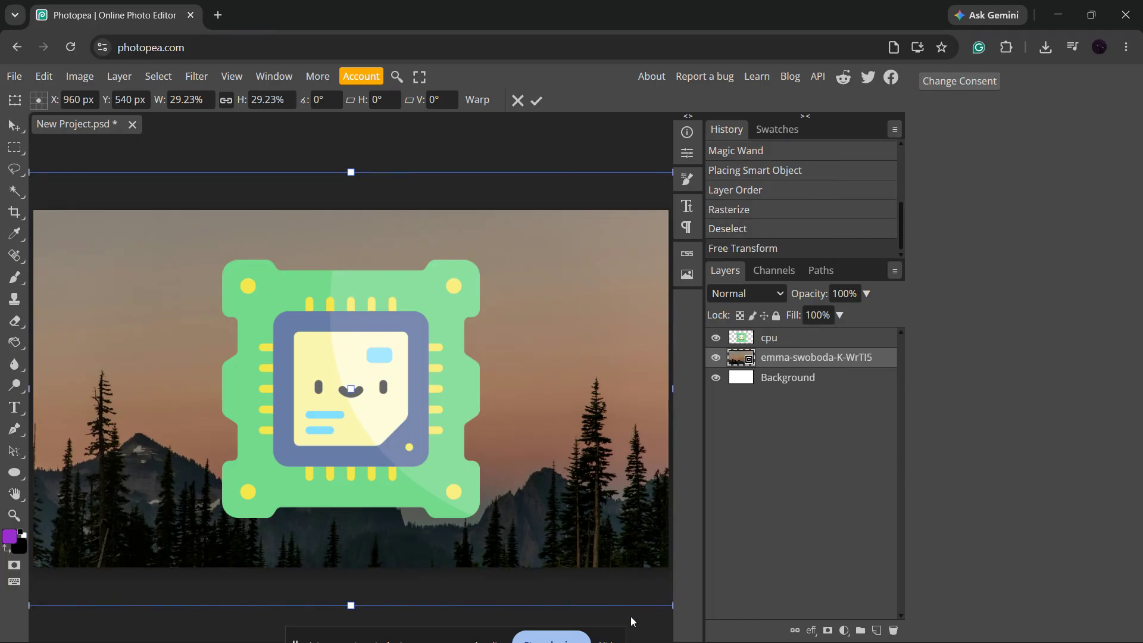
pyautogui.moveTo(635, 617); pyautogui.dragTo(660, 625)
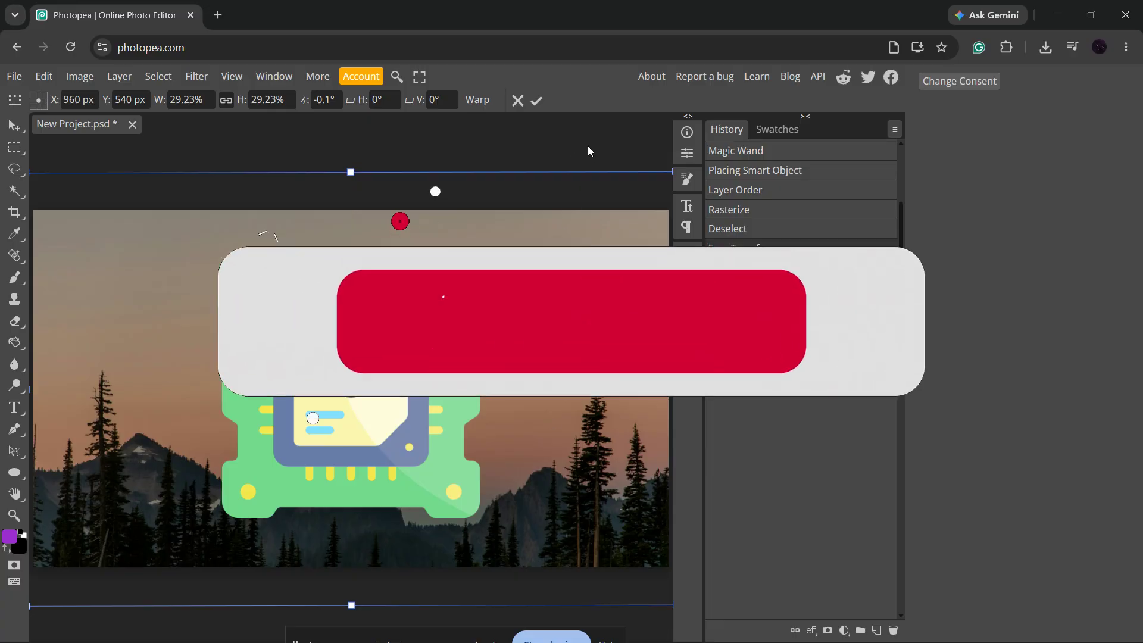
pyautogui.press('Return')
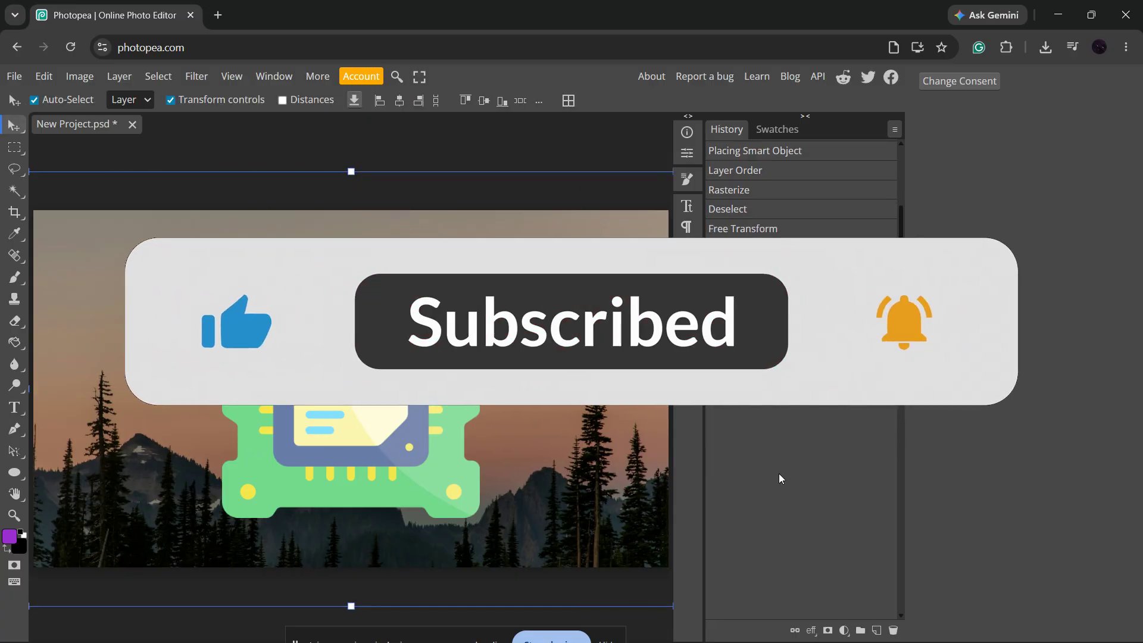